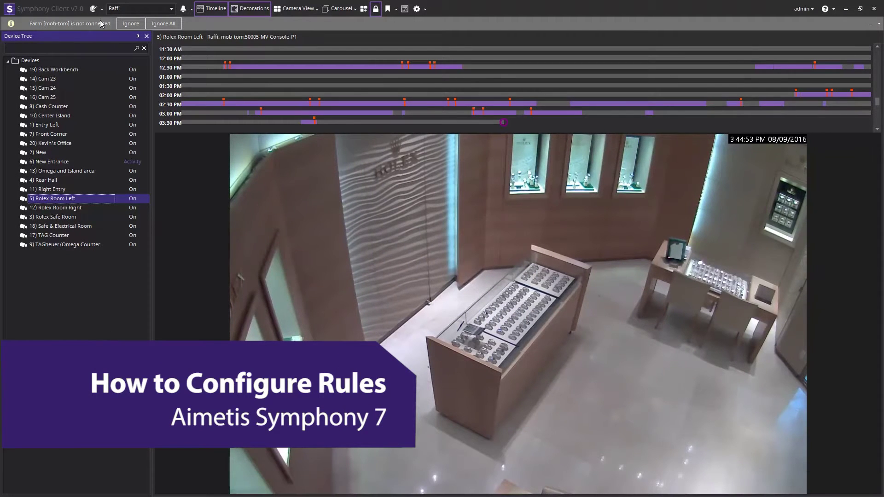
Log in with the administrator username and password to reach the Cameras list
click(94, 8)
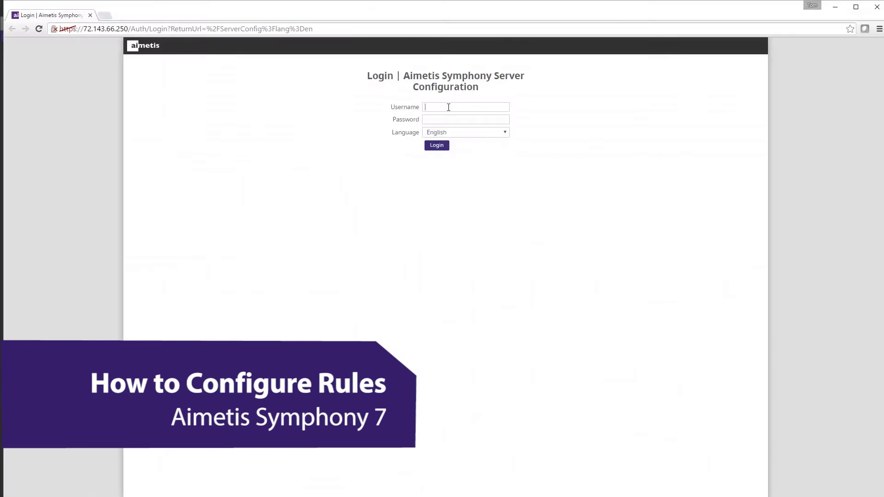
text(A)
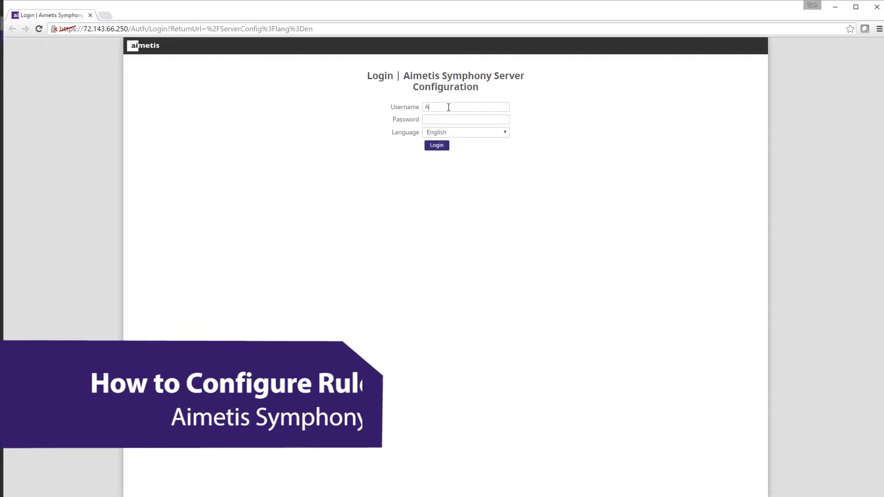
text(dmin)
key(Tab)
text(admin)
key(Return)
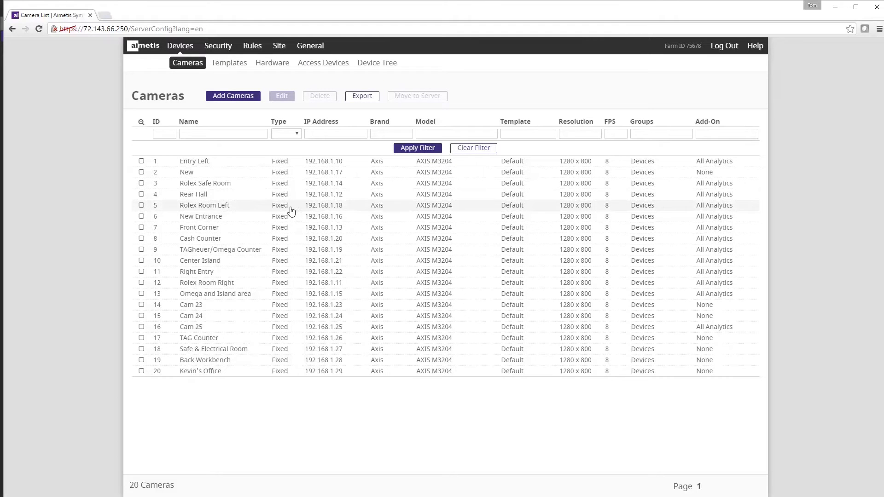
Calibrate Rolex Room Left's Indoor People Tracking to 3.9 m camera height and 3.7 m distance
double_click(226, 206)
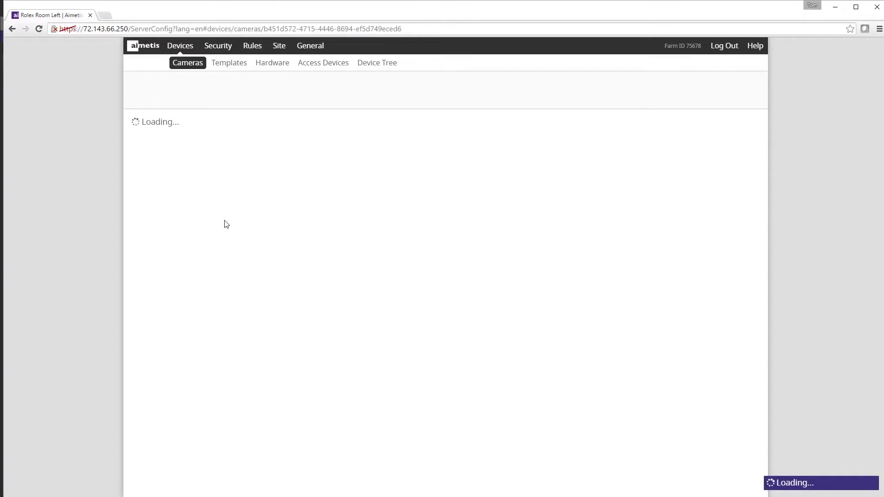
scroll(226, 224, down, 6)
scroll(226, 224, down, 8)
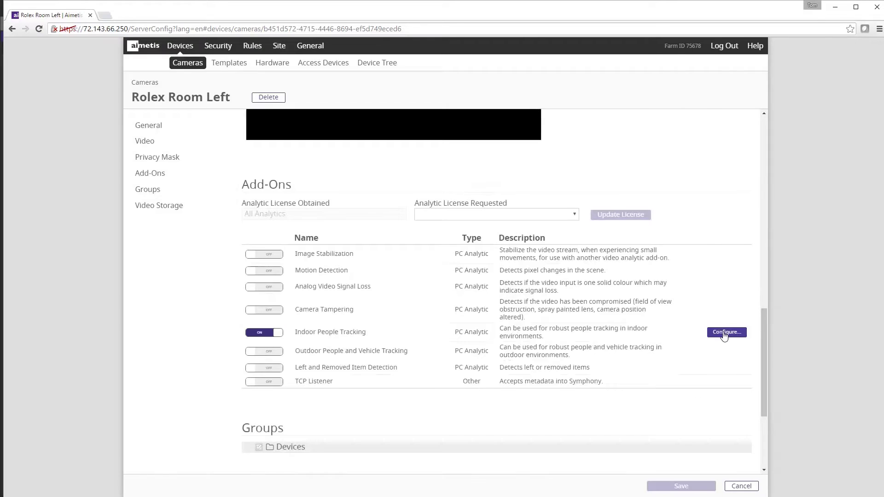
click(725, 333)
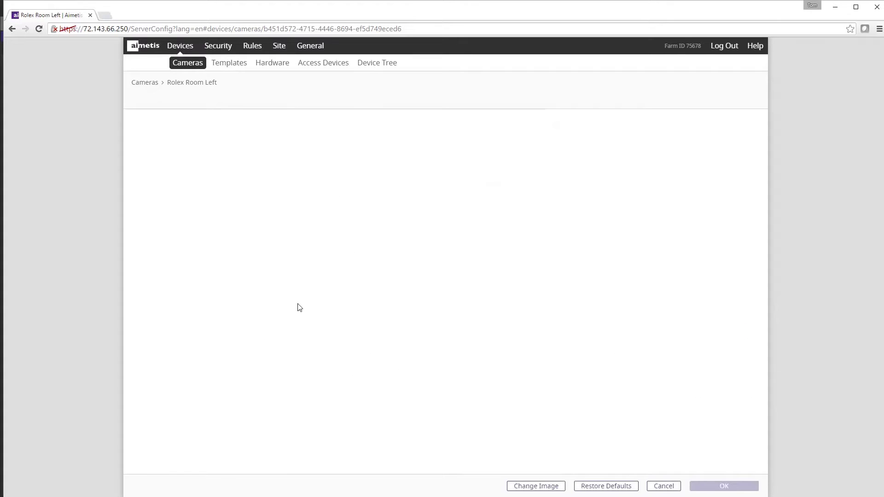
scroll(624, 316, down, 5)
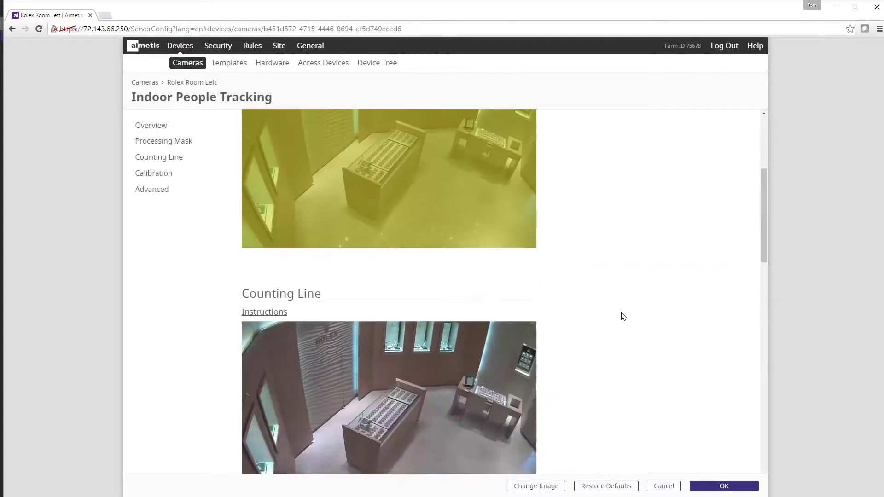
scroll(624, 316, down, 8)
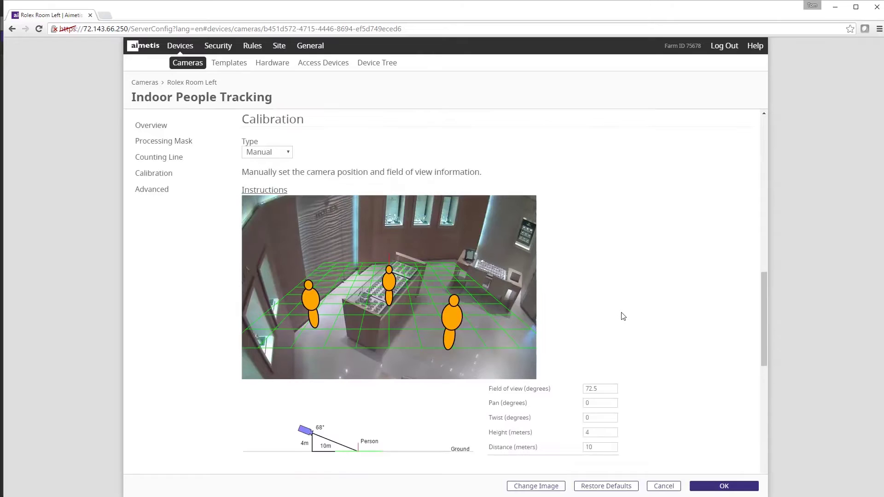
scroll(623, 316, down, 1)
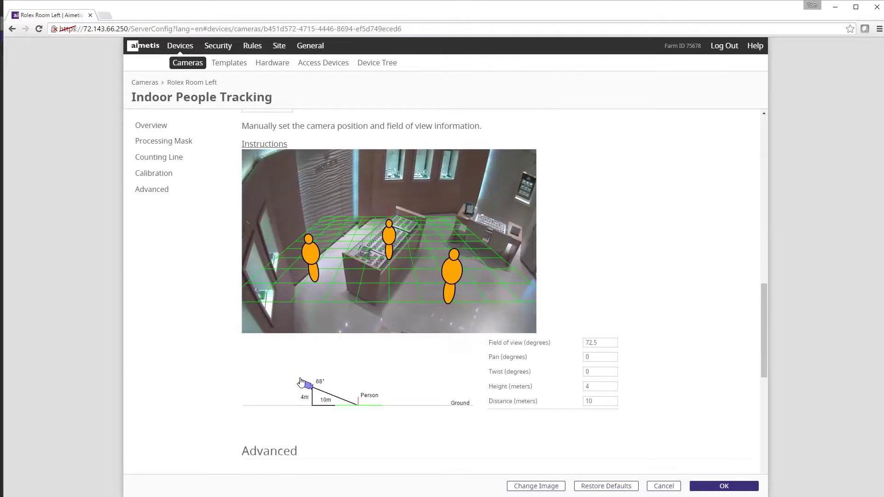
drag(300, 382, 342, 392)
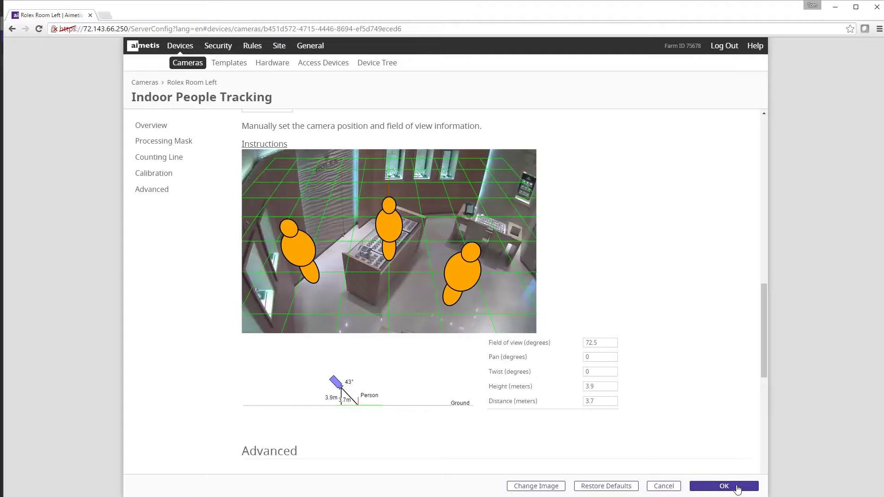
Apply the calibration, go to Rules, and save the pending camera changes
click(737, 487)
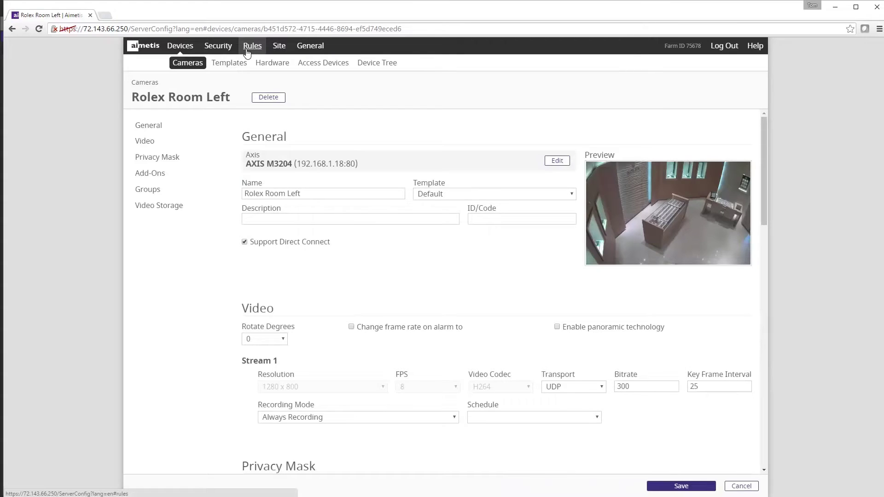
click(252, 46)
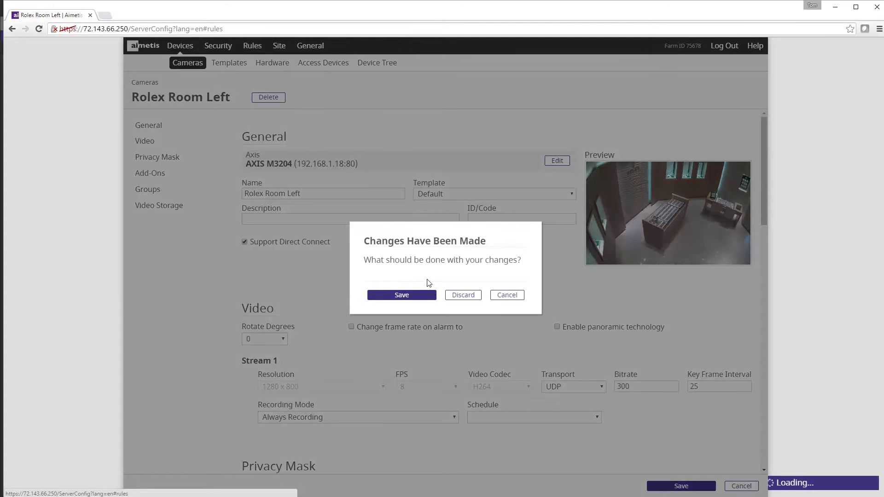
click(411, 296)
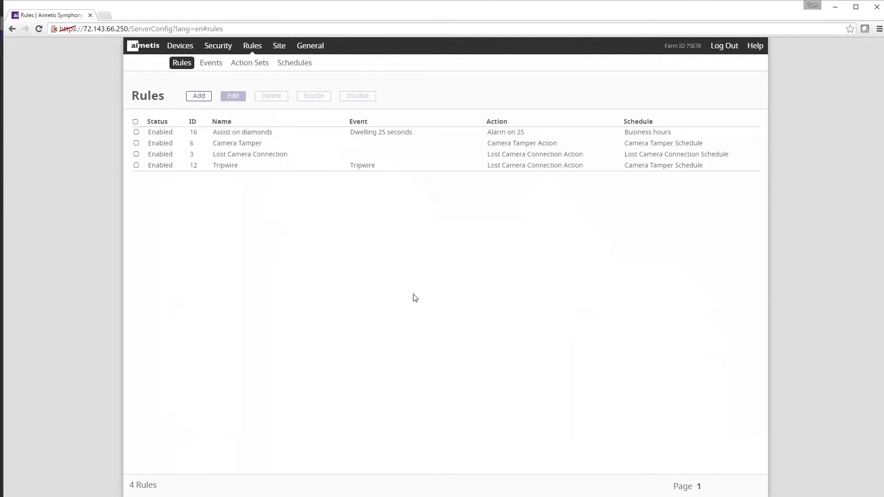
Start a new rule with a new event and tick Rolex Room Right as its camera
click(199, 96)
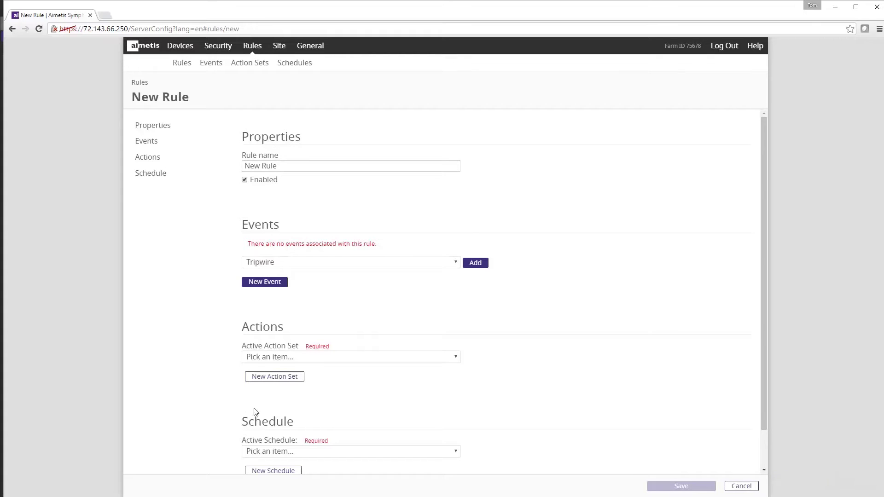
click(265, 282)
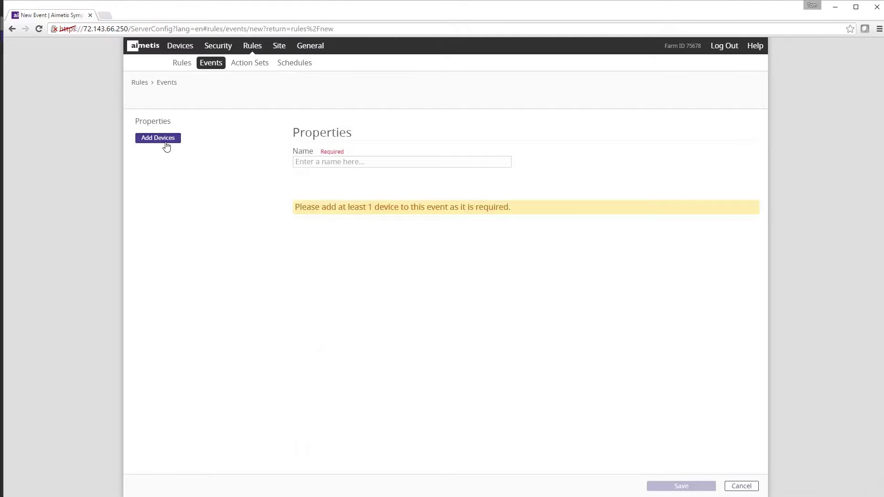
click(159, 138)
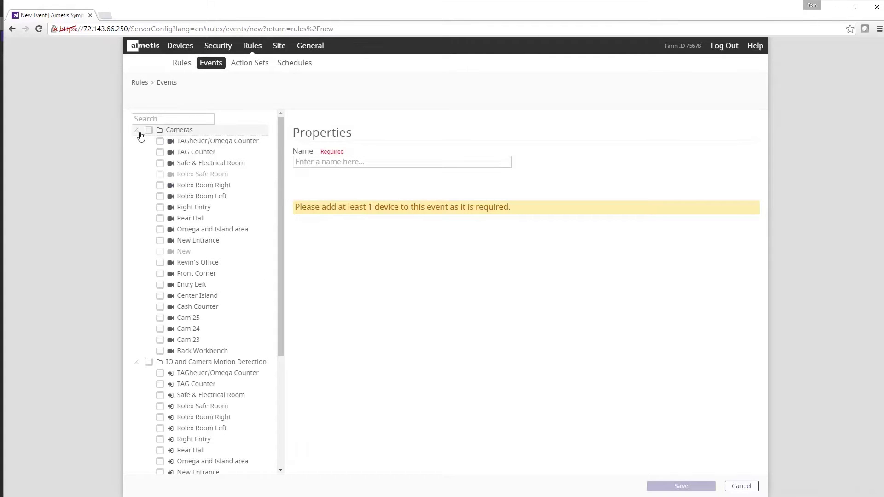
click(138, 131)
click(138, 141)
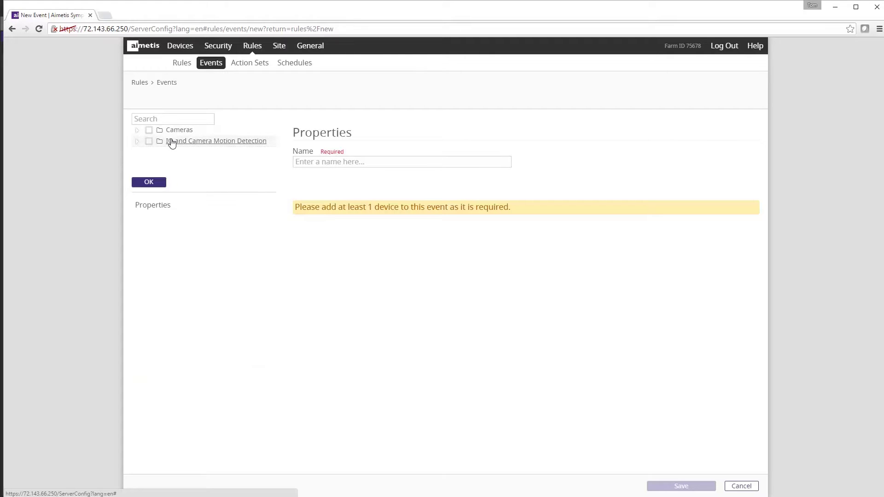
click(138, 131)
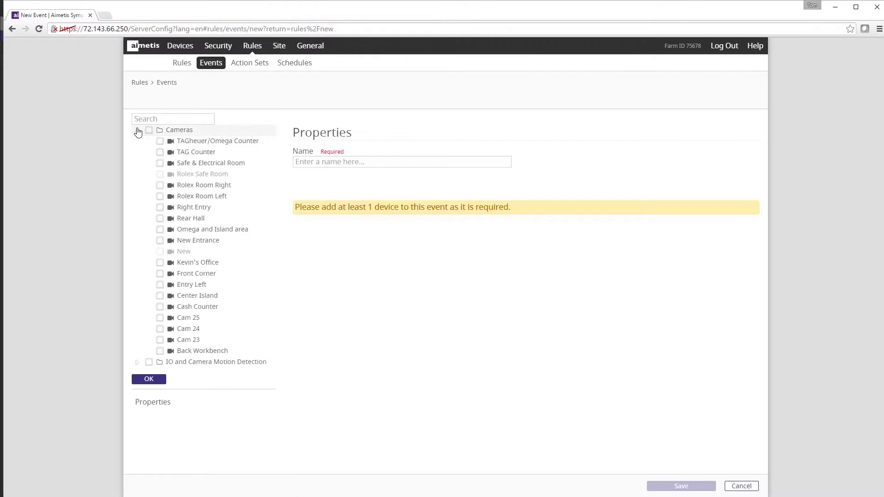
click(159, 185)
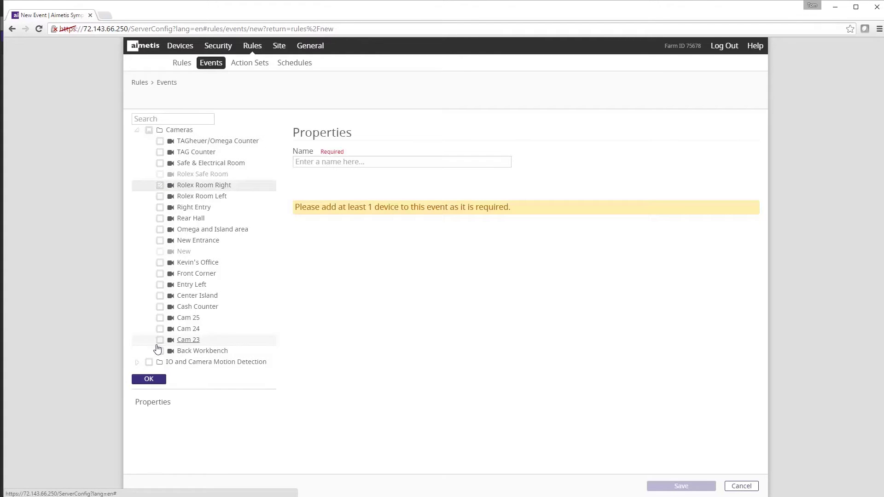
Use Indoor People Tracking for the event, triggering on loitering for at least 30 seconds
click(148, 380)
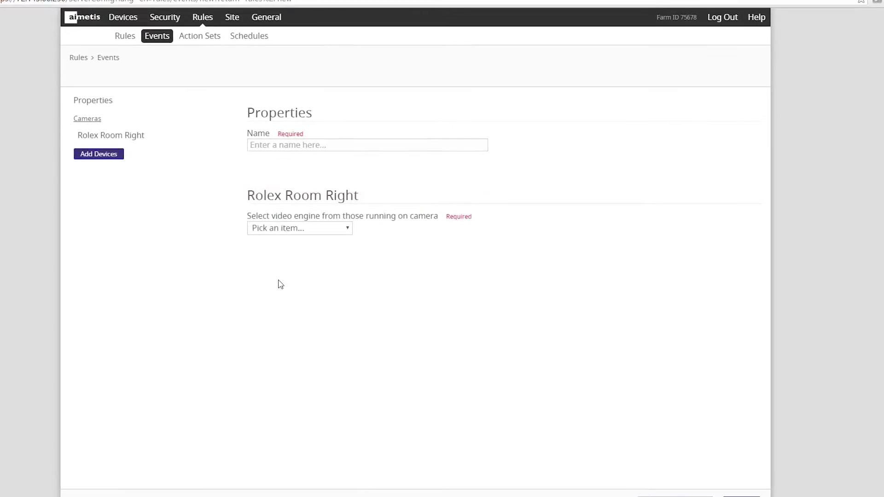
click(331, 233)
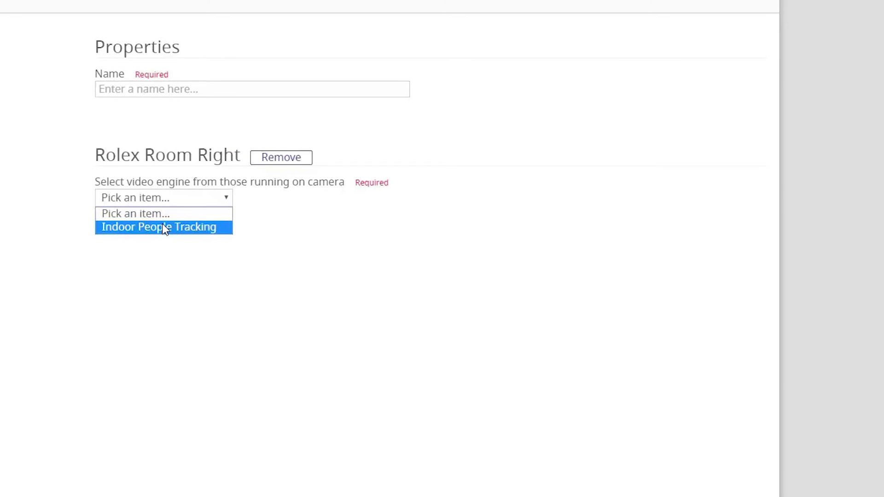
click(163, 226)
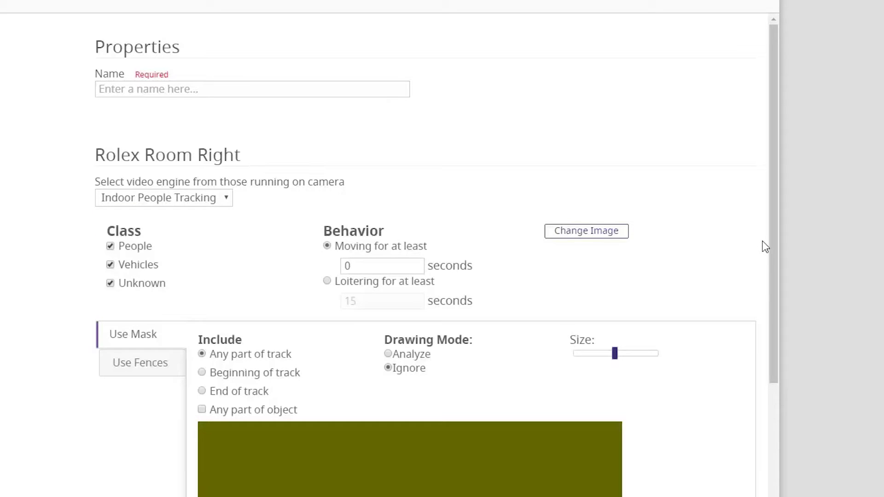
click(326, 280)
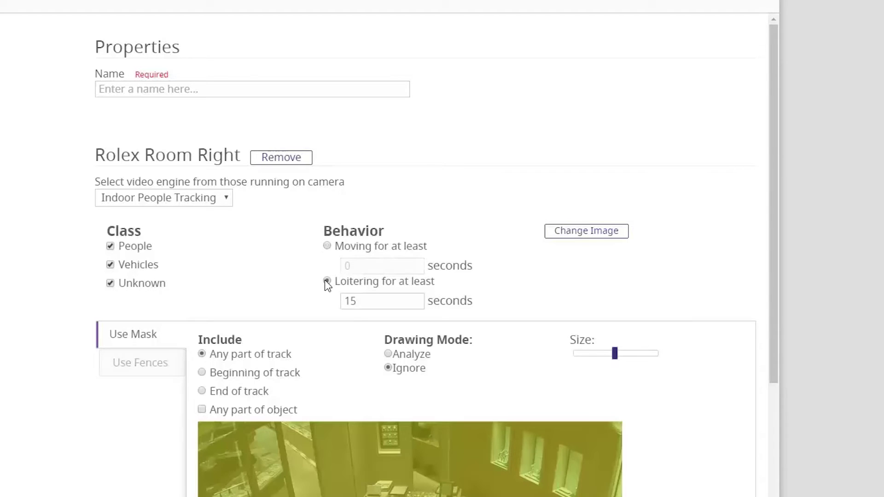
drag(368, 301, 318, 300)
text(30)
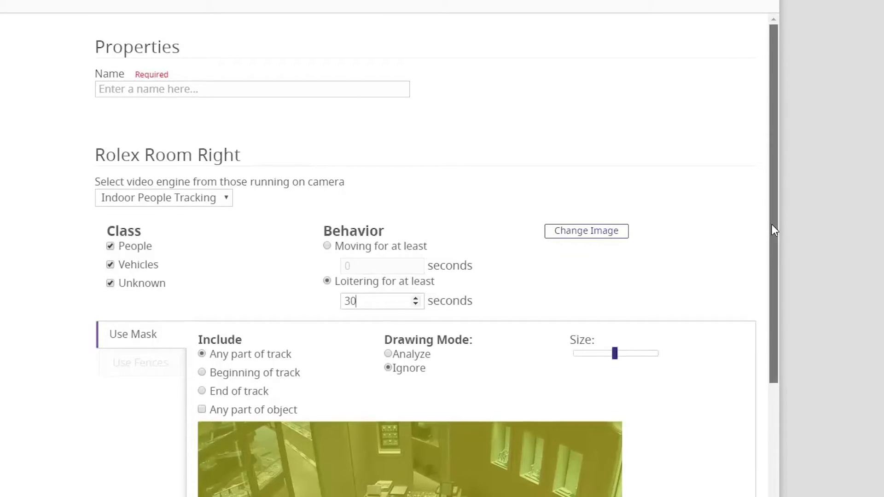
Paint an Ignore mask over the image's right side, leaving the floor before the central counter
drag(772, 225, 767, 380)
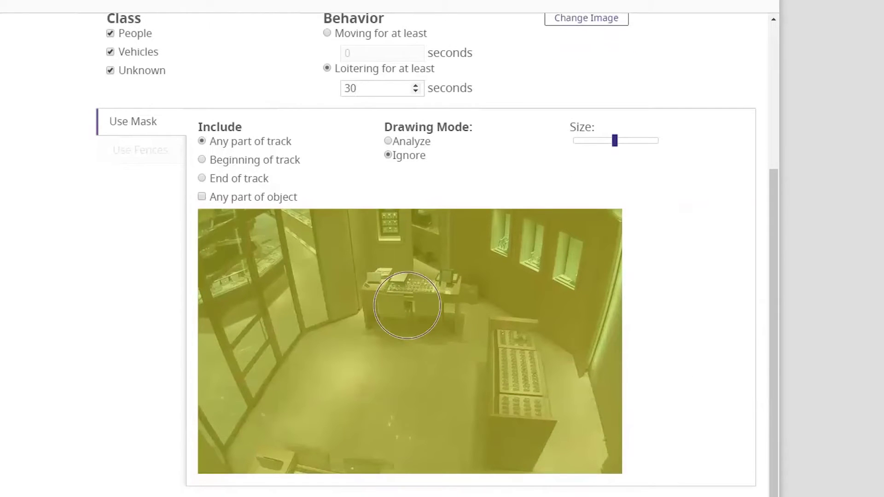
mouse_move(303, 248)
mouse_down()
mouse_move(228, 239)
mouse_move(598, 230)
mouse_move(594, 265)
mouse_move(222, 253)
mouse_move(209, 205)
mouse_move(231, 455)
mouse_move(249, 297)
mouse_move(274, 437)
mouse_move(315, 274)
mouse_move(343, 329)
mouse_move(340, 453)
mouse_up()
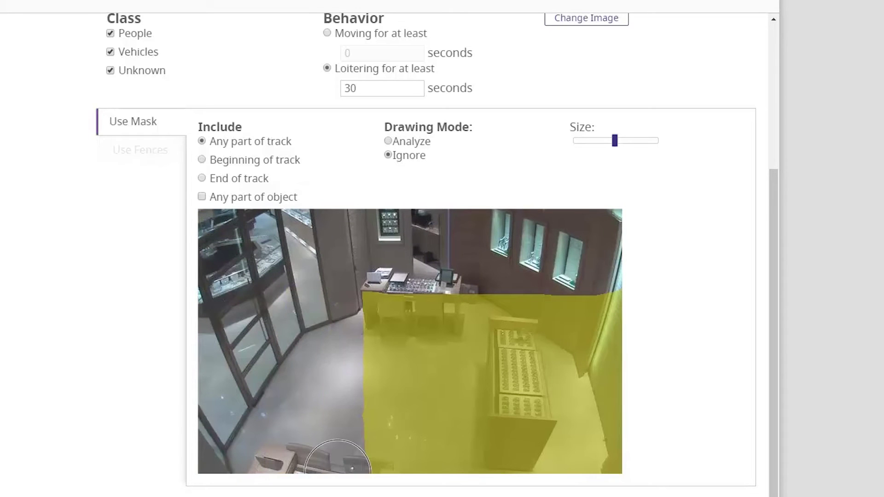
mouse_move(593, 274)
mouse_down()
mouse_move(592, 414)
mouse_move(557, 442)
mouse_move(556, 288)
mouse_up()
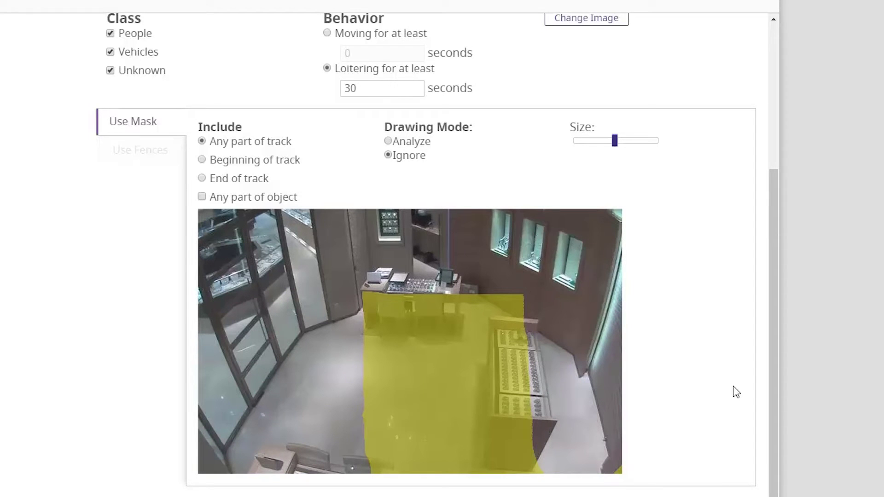
drag(775, 449, 759, 231)
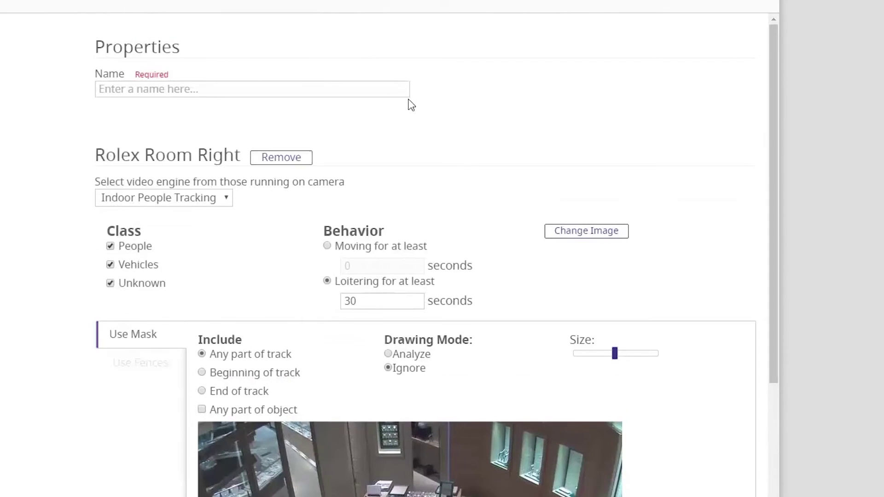
Name the event 'Waiting for clerk' and save it
click(175, 97)
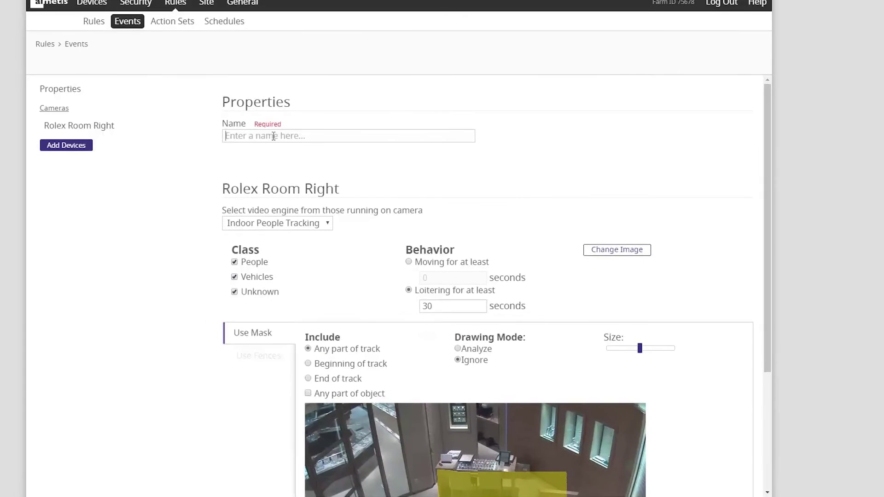
text(W)
text(aiting for )
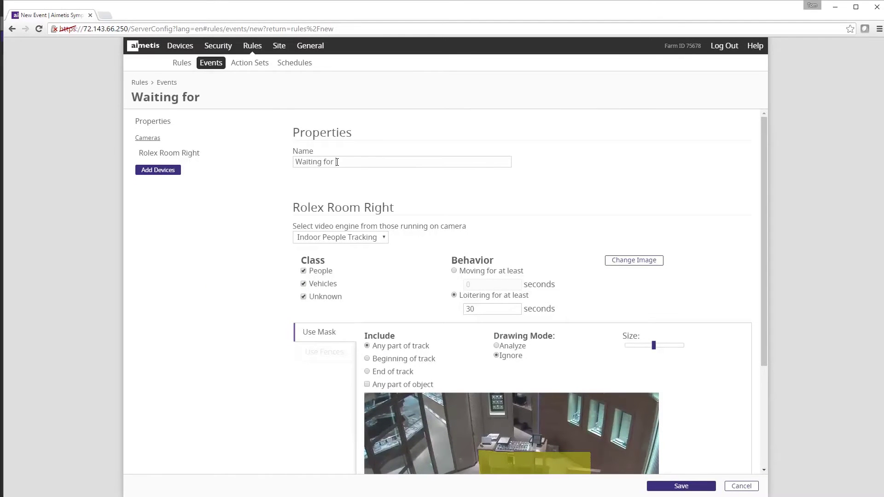
text(clerk)
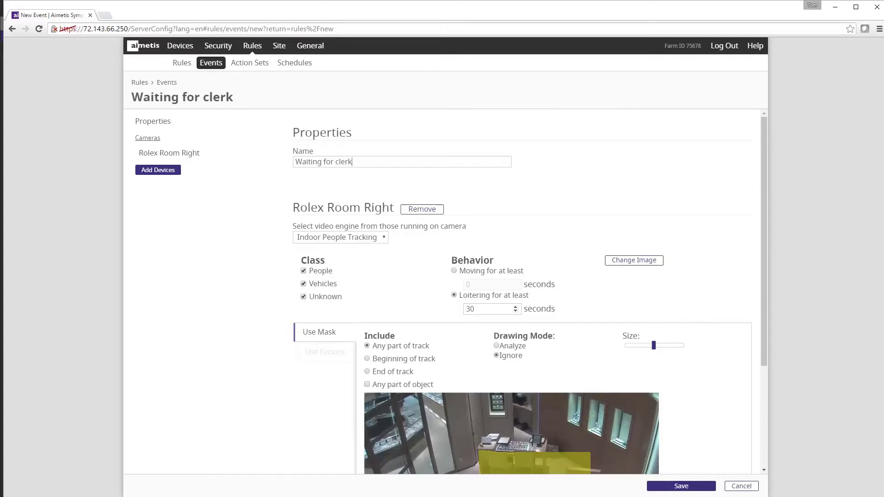
click(681, 486)
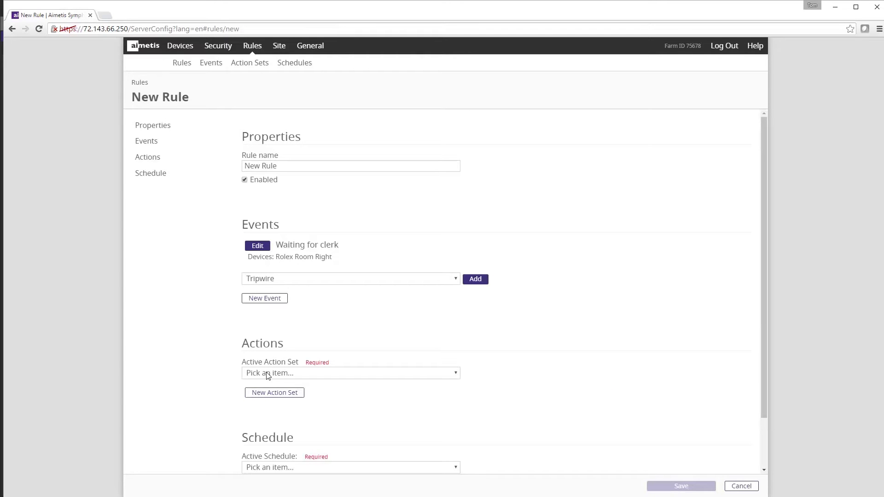
Start a new action set from the rule's Actions section
click(267, 393)
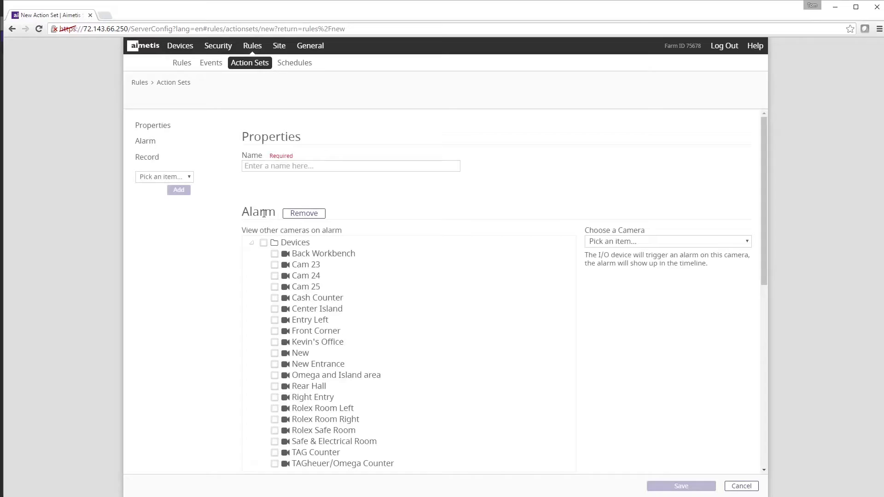
click(626, 242)
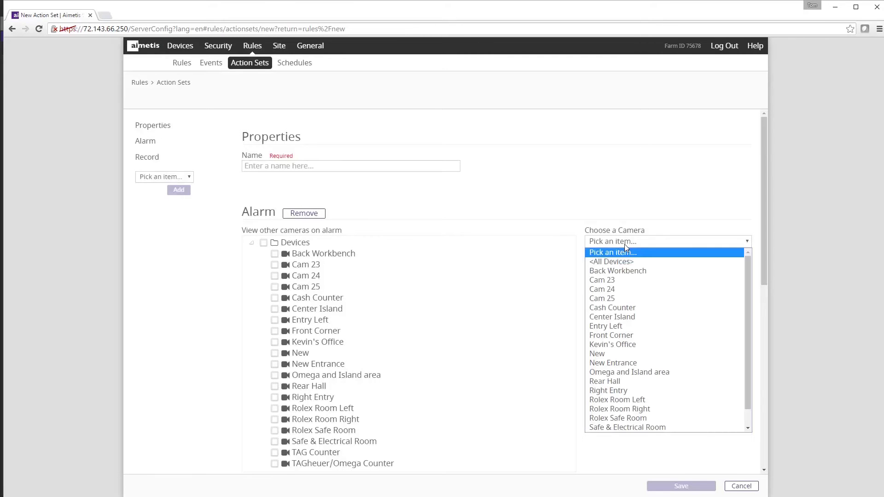
click(624, 244)
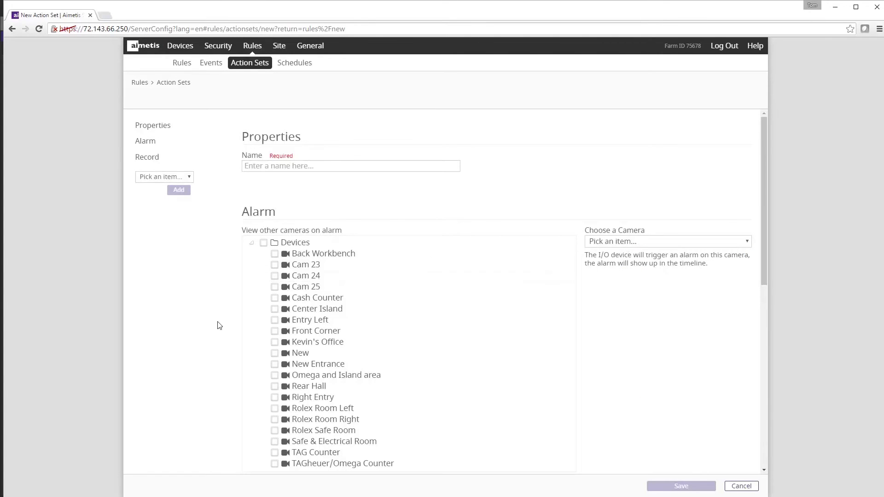
scroll(219, 325, down, 3)
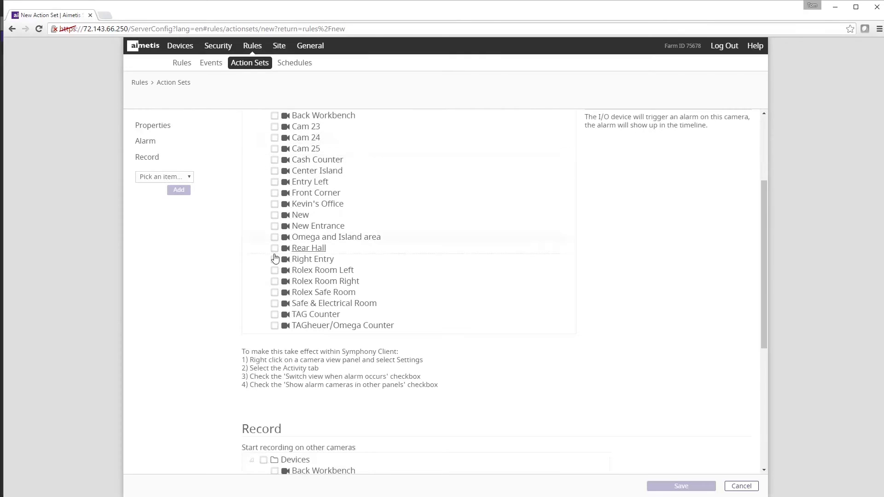
scroll(275, 292, down, 5)
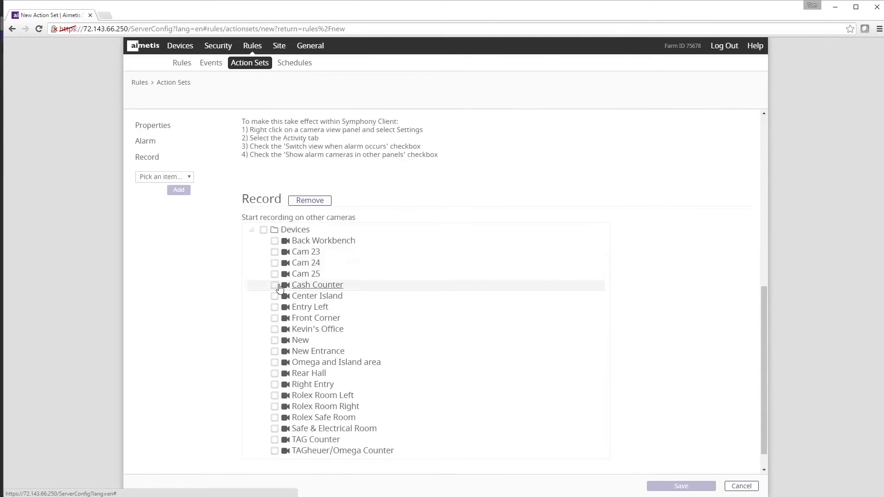
scroll(220, 297, down, 1)
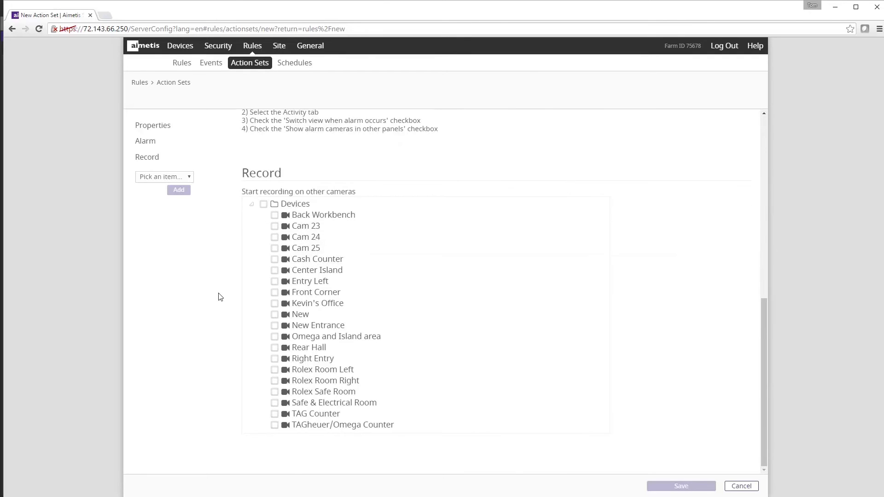
Add an Email action to the action set and enter the recipient's e-mail address
click(179, 178)
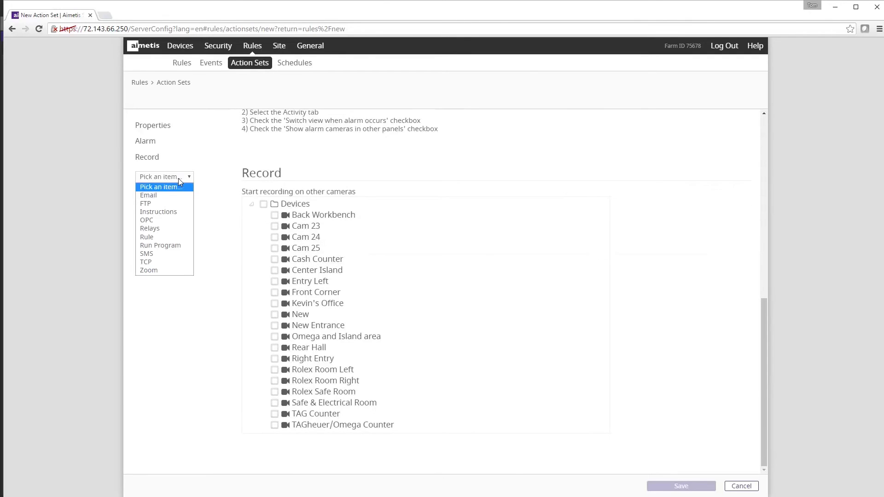
click(162, 196)
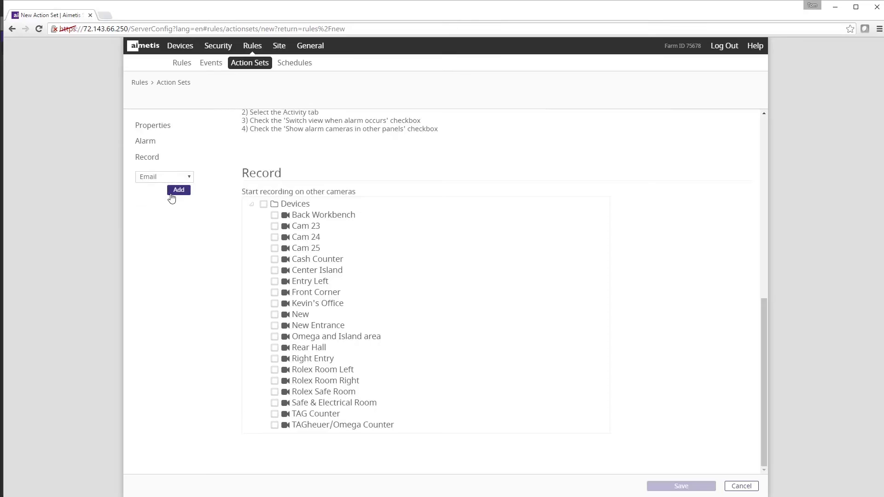
click(182, 191)
scroll(265, 302, down, 3)
mouse_move(285, 404)
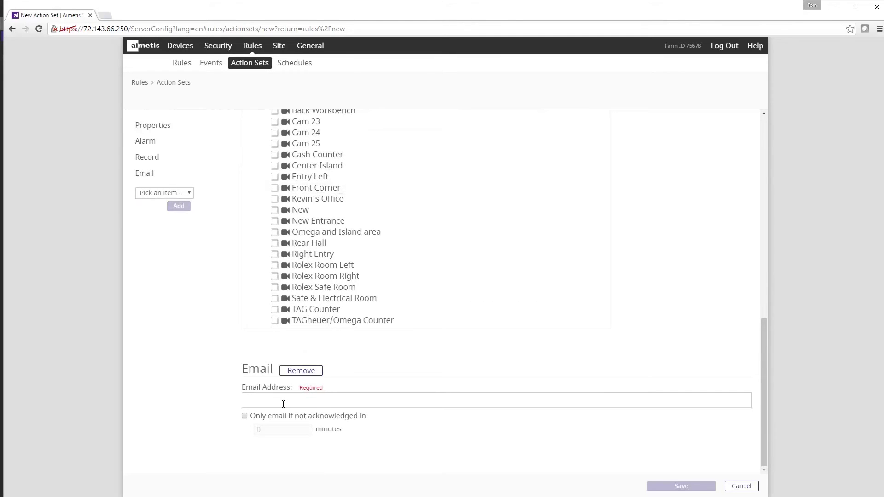
click(283, 405)
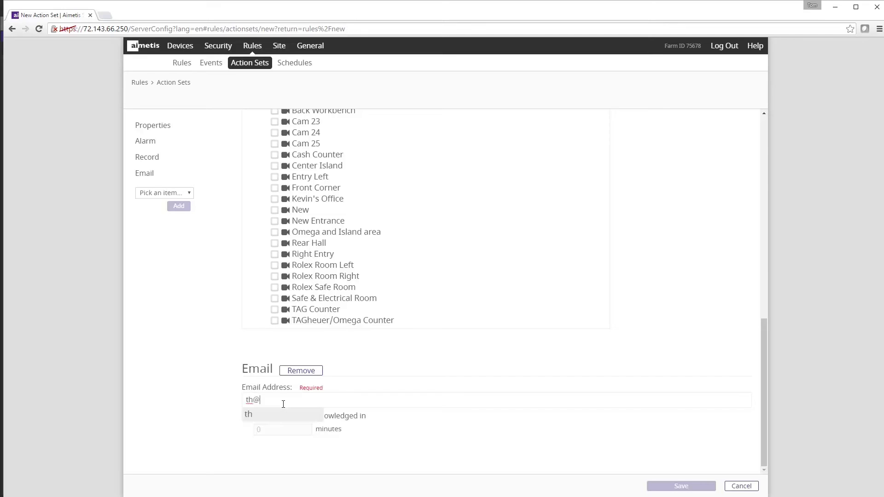
key(Return)
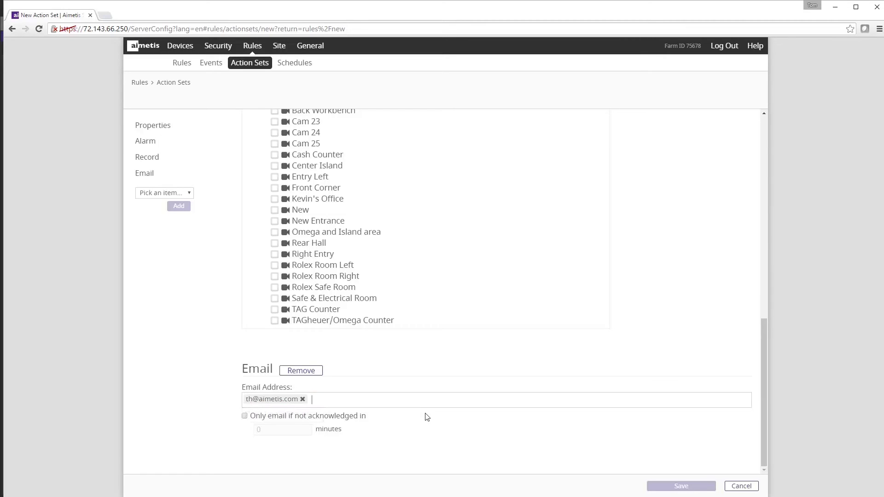
Name the action set 'Email alert customer', correcting the misspelling
scroll(424, 385, up, 3)
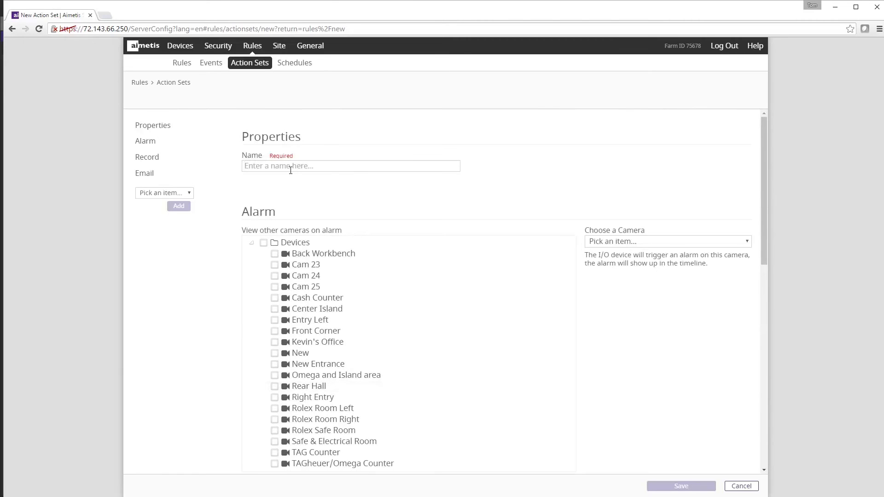
text(Email alert cutome)
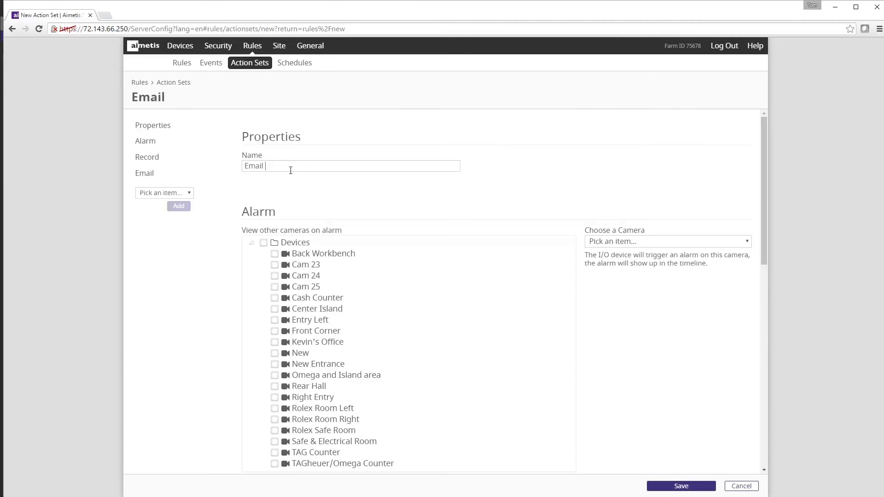
key(BackSpace)
key(BackSpace)
key(BackSpace)
key(BackSpace)
text(stome)
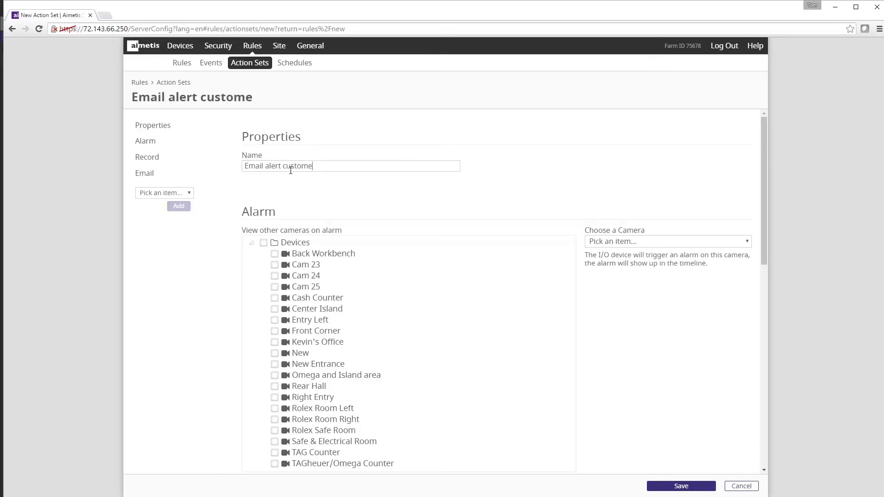
text(r)
Save the Email alert customer action set and assign the Business hours schedule, opening it for review
click(681, 486)
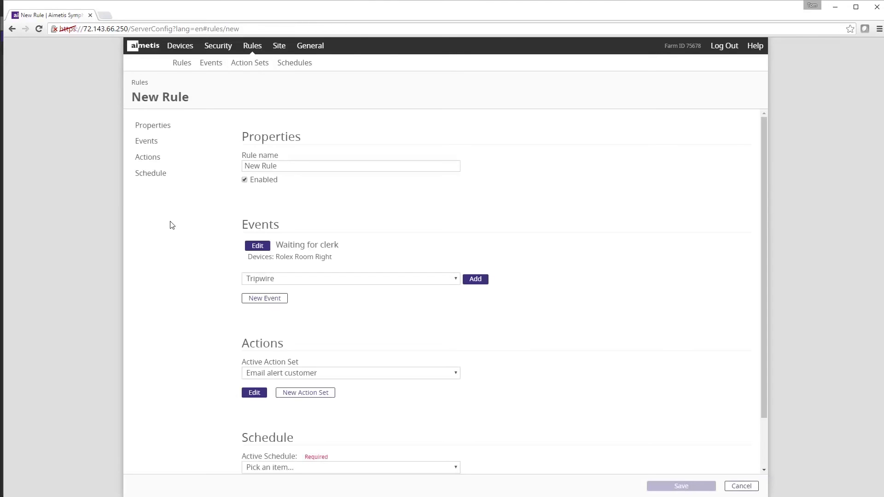
scroll(175, 227, down, 2)
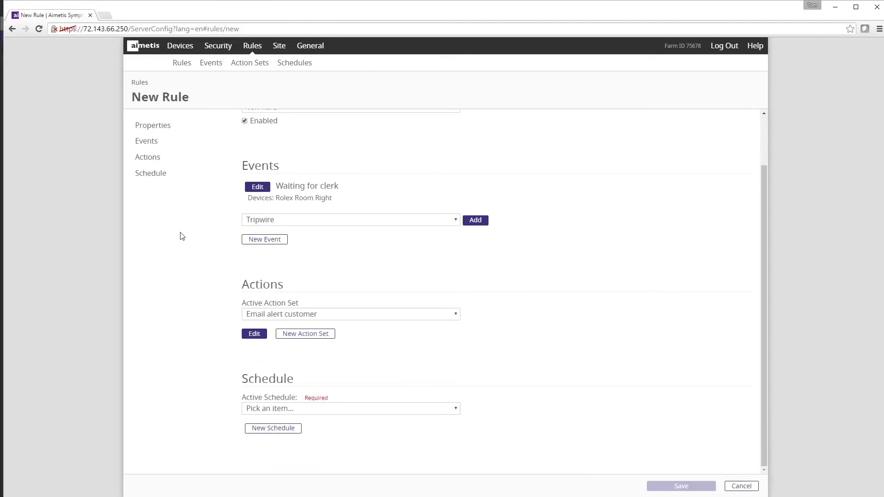
click(270, 410)
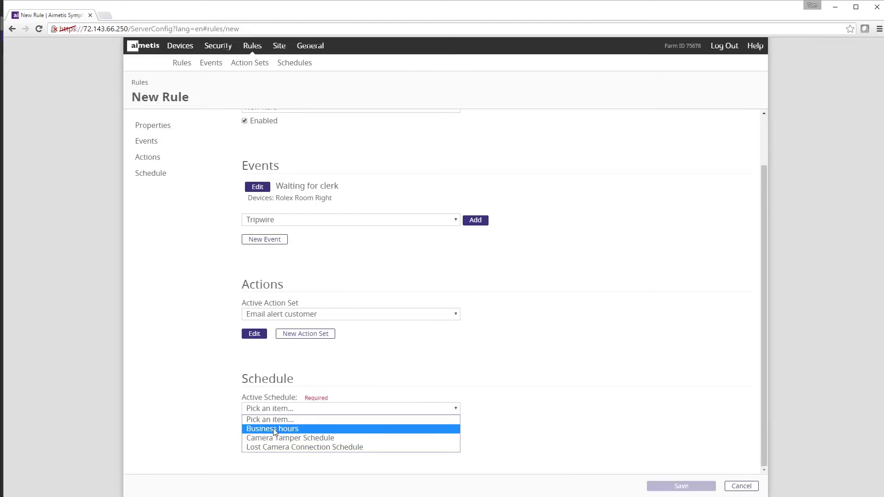
click(272, 428)
click(254, 428)
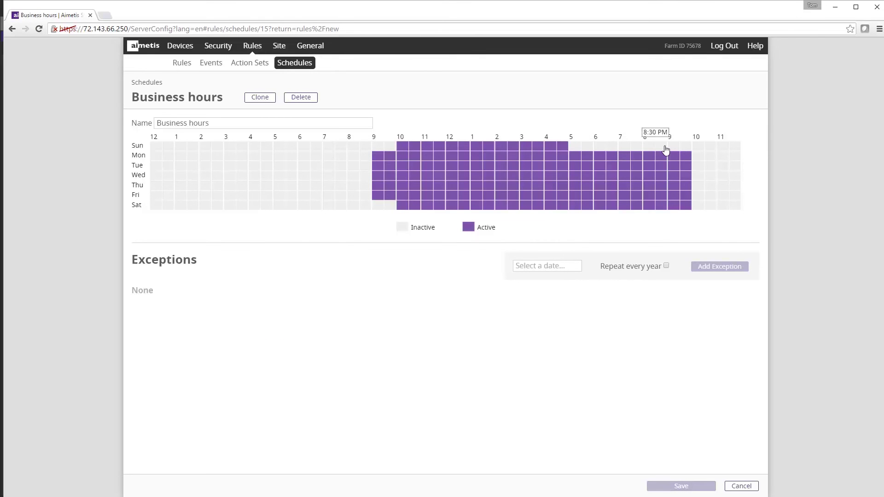
Leave Business hours unchanged, rename the rule 'Alert on waiting customer', and save it
click(742, 486)
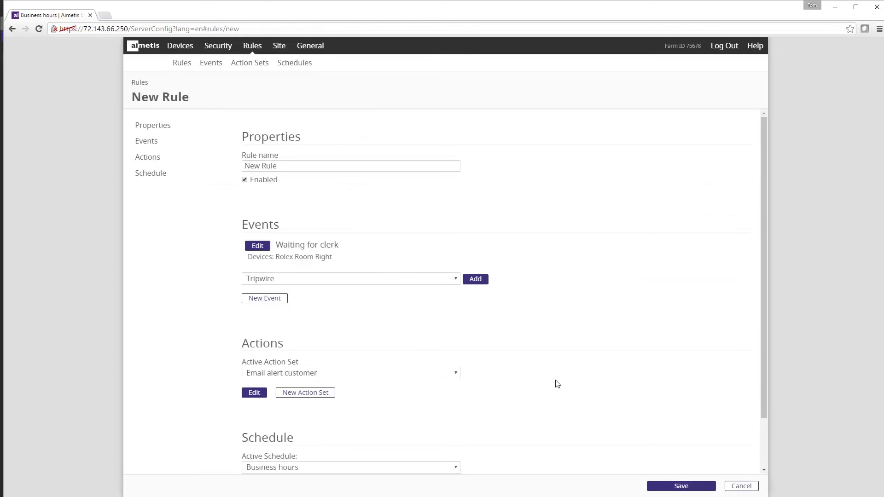
scroll(392, 459, down, 1)
scroll(392, 459, up, 2)
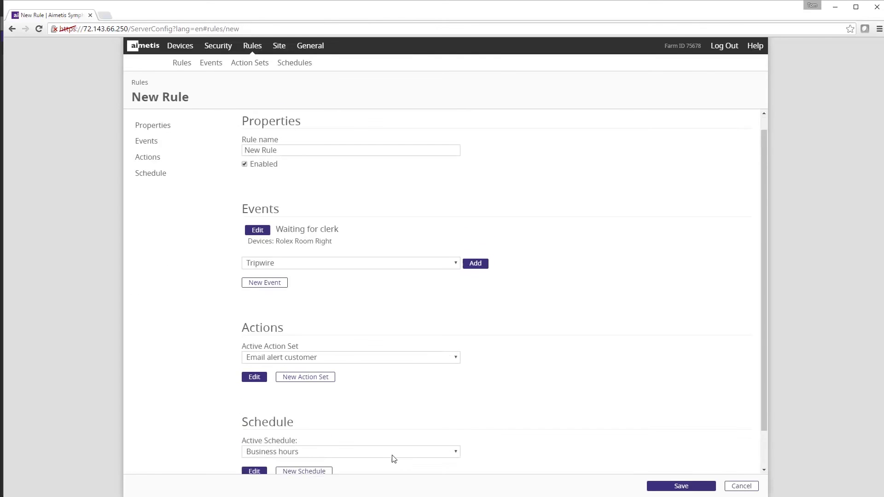
drag(301, 166, 196, 165)
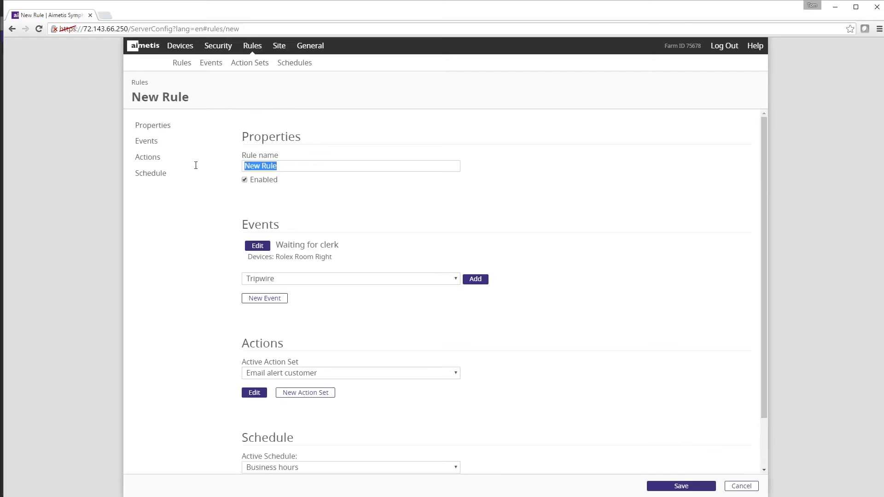
text(Aler)
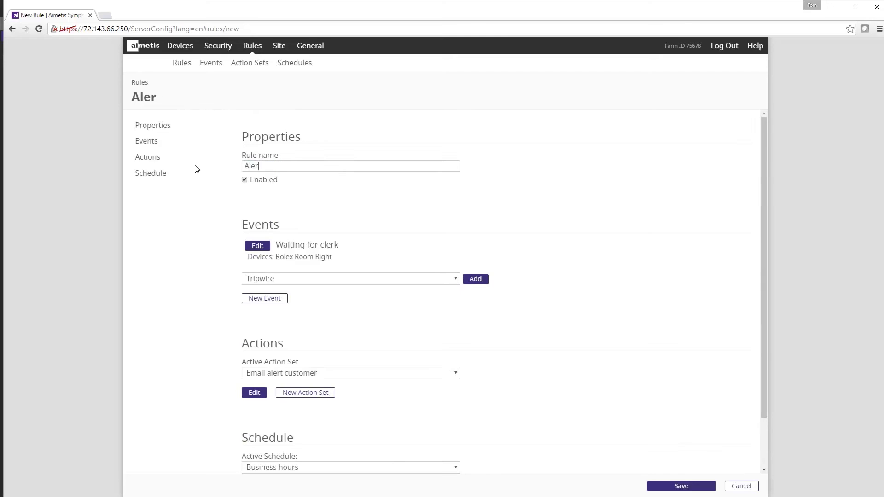
text(t on waiting c)
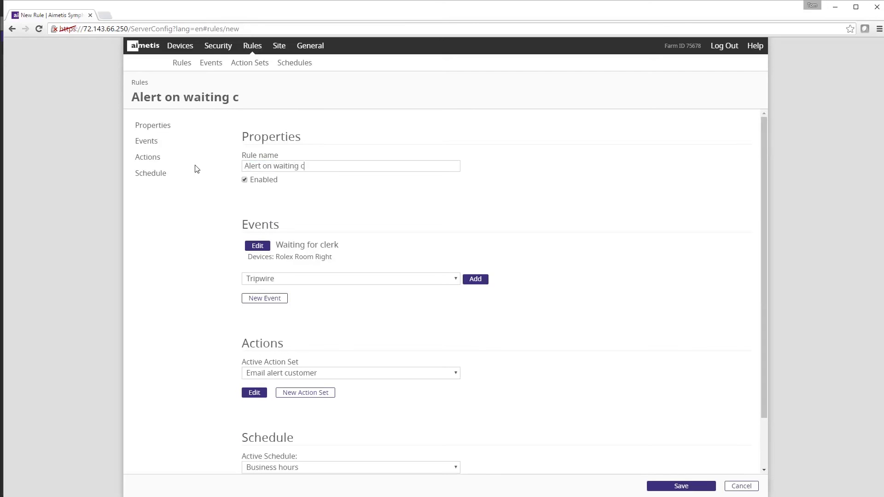
text(ustomer)
click(681, 487)
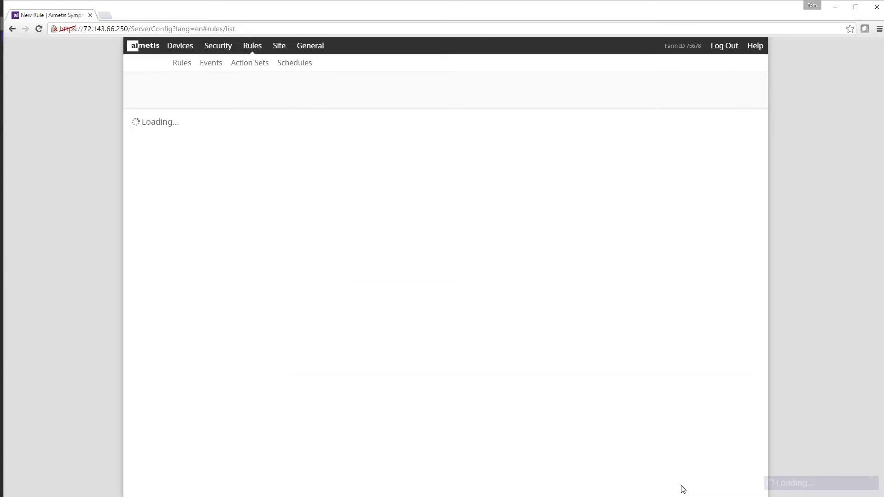